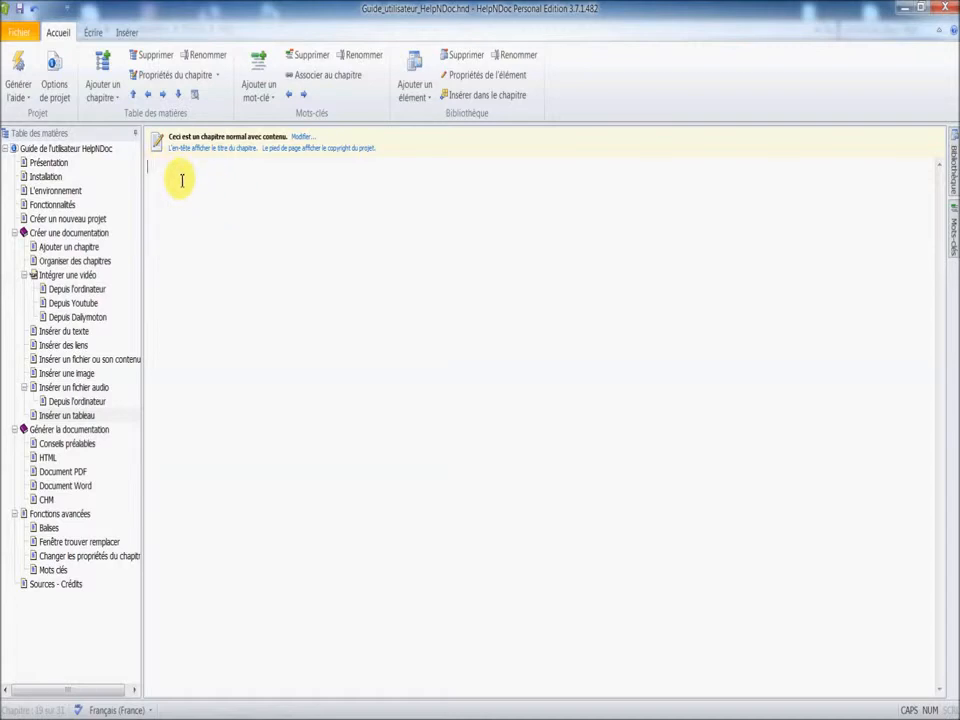
Insert a table with 3 columns and 1 row, sized to fit the window, into the empty chapter.
{"action": "left_click", "coordinate": [130, 34]}
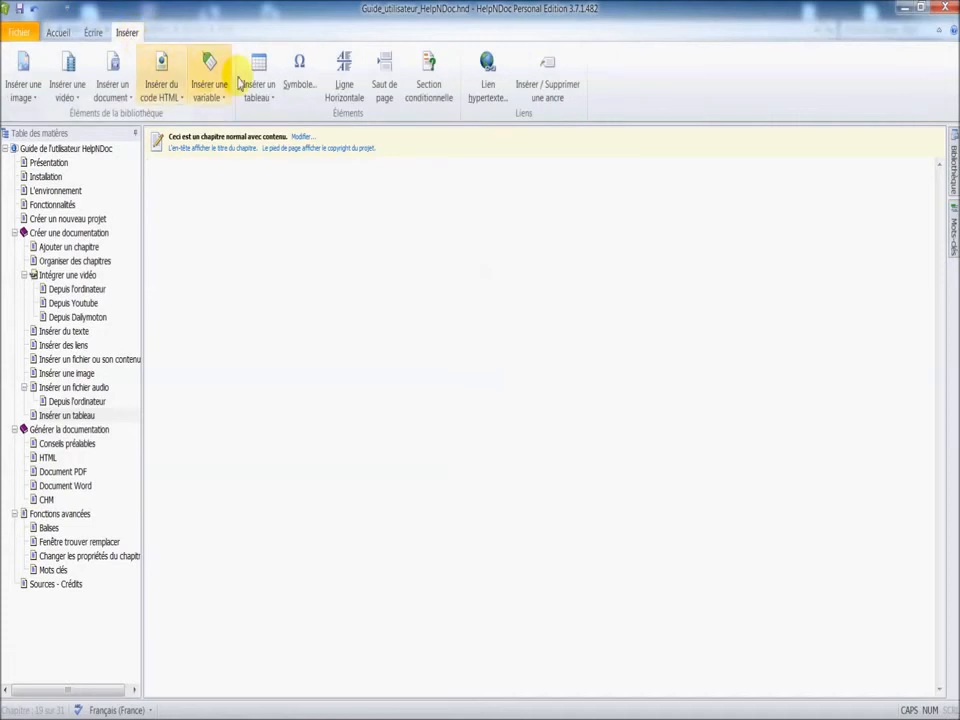
{"action": "left_click", "coordinate": [262, 86]}
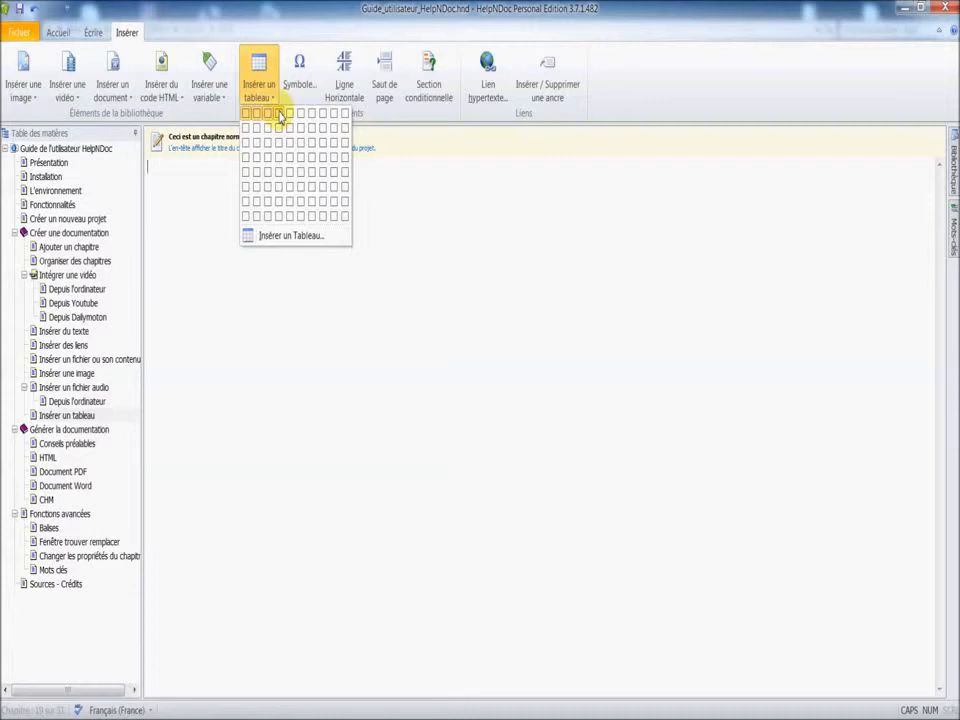
{"action": "left_click", "coordinate": [276, 238]}
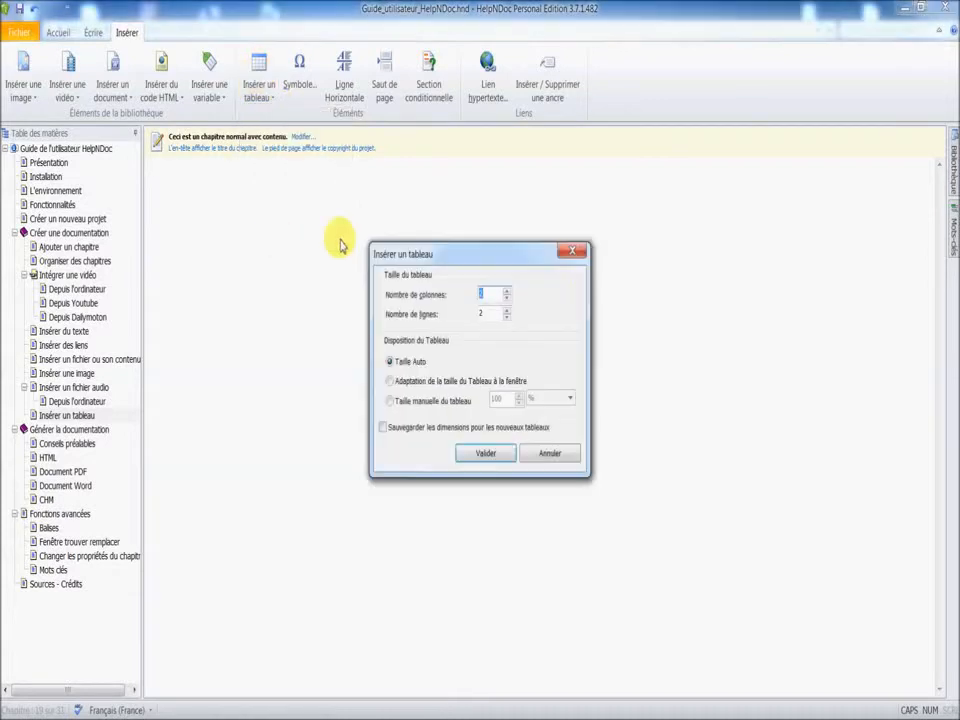
{"action": "left_click", "coordinate": [507, 317]}
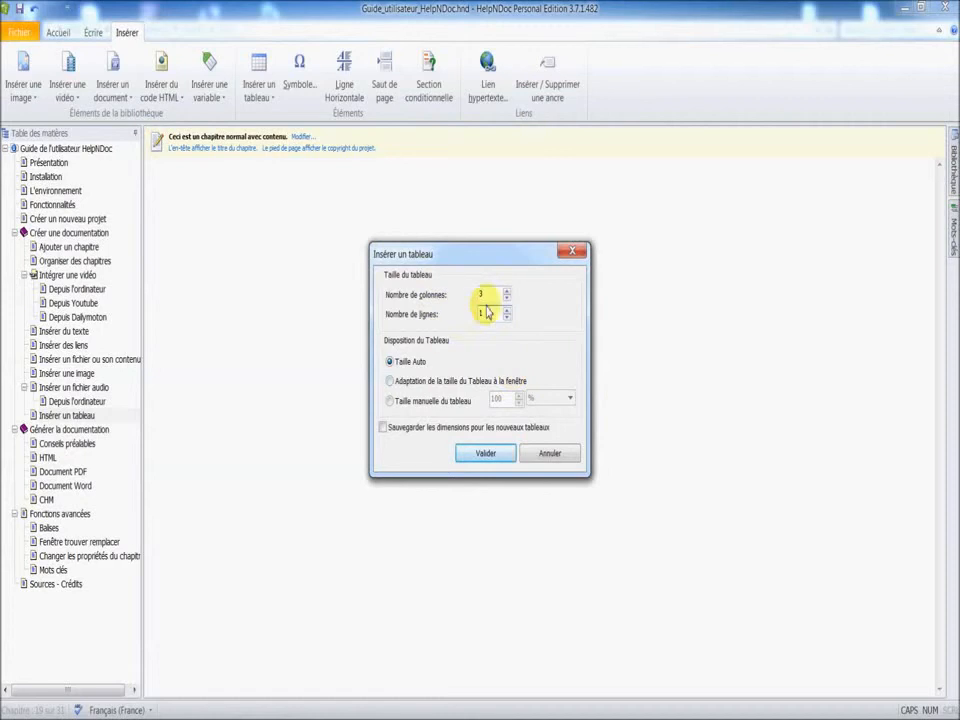
{"action": "left_click", "coordinate": [390, 382]}
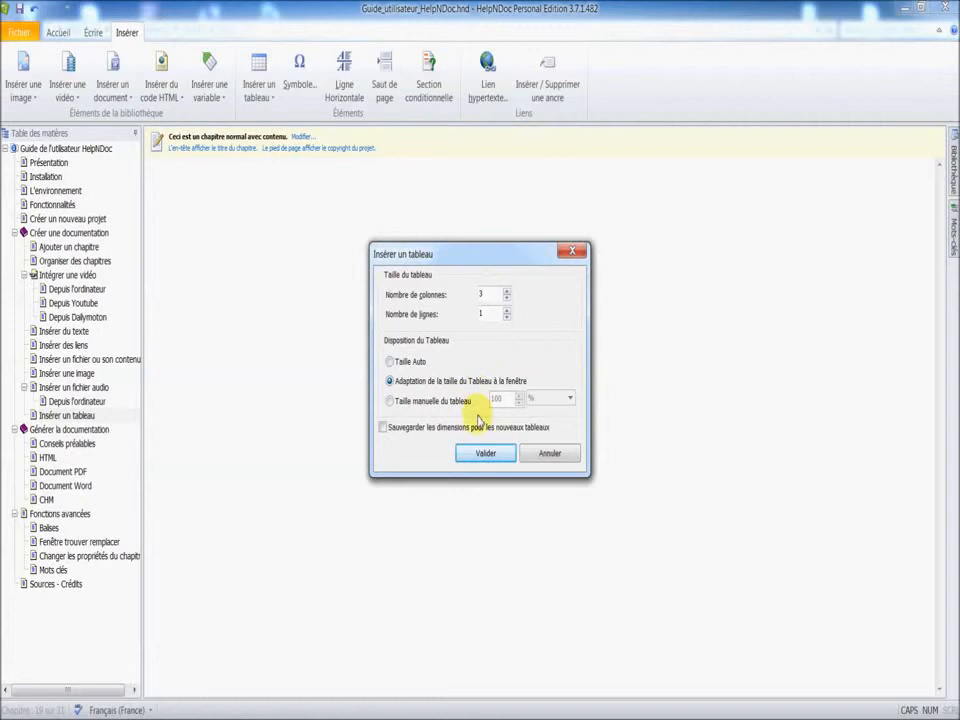
{"action": "left_click", "coordinate": [484, 454]}
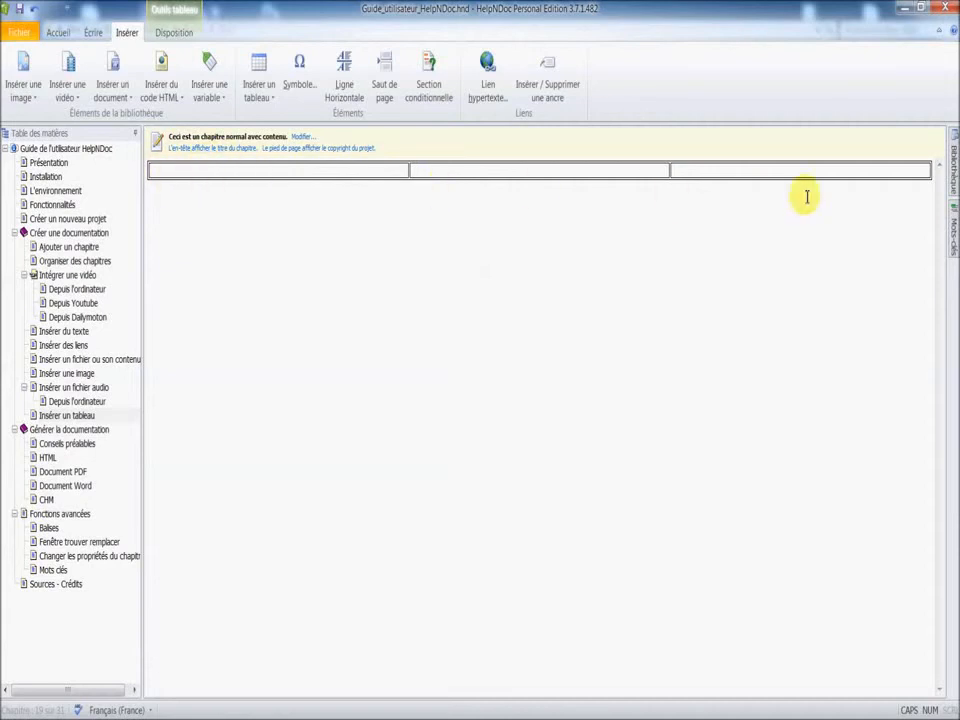
Open the properties of the whole table and set the table border type to Aucun.
{"action": "left_click", "coordinate": [145, 175]}
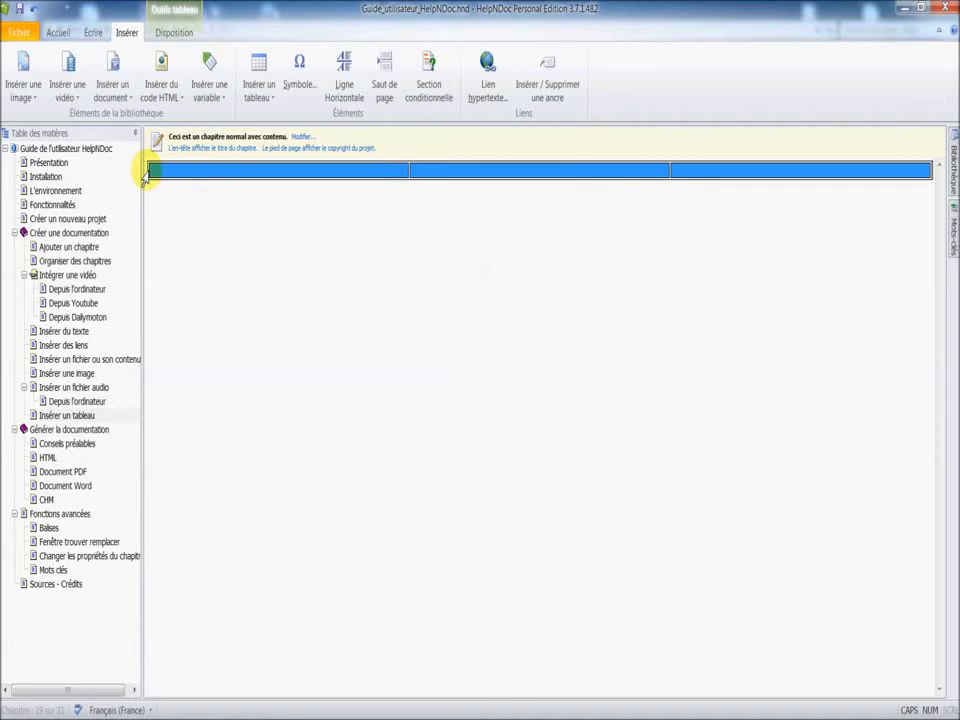
{"action": "right_click", "coordinate": [209, 176]}
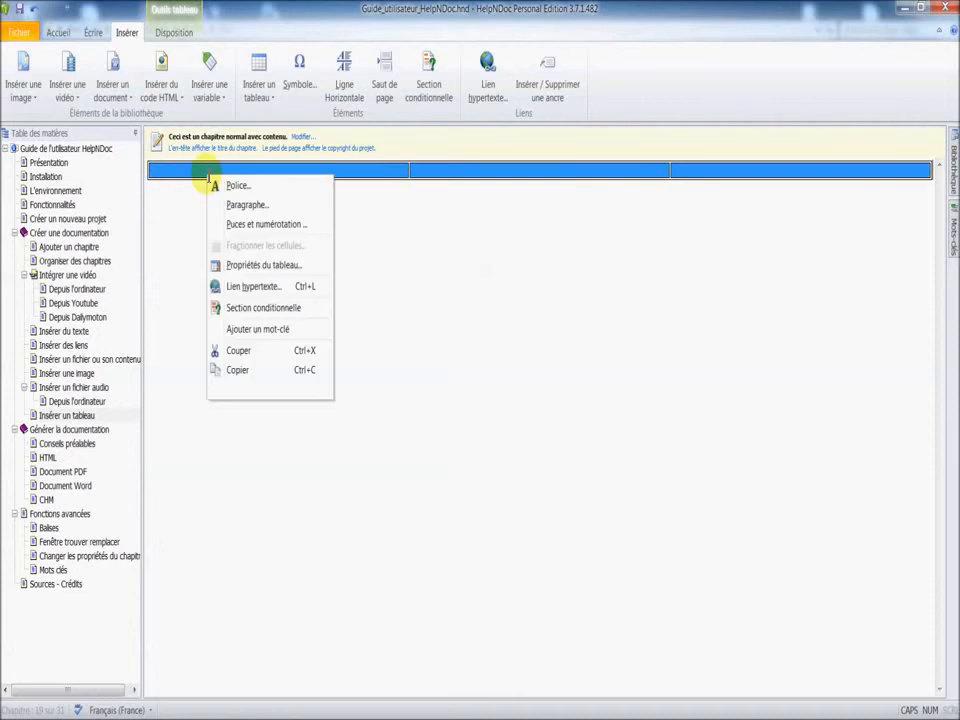
{"action": "left_click", "coordinate": [262, 264]}
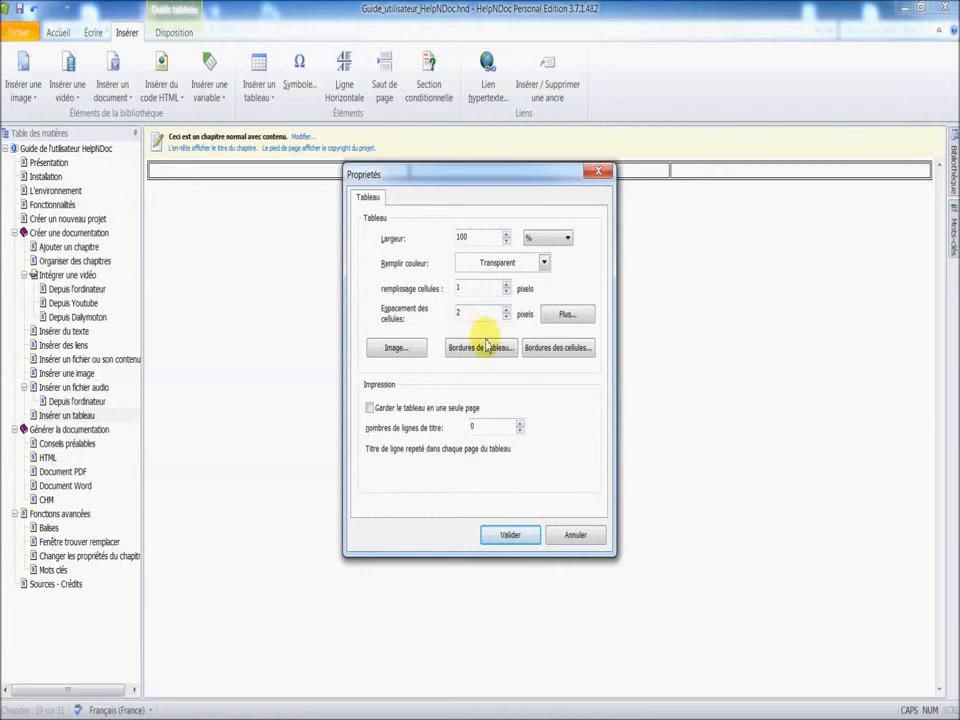
{"action": "left_click", "coordinate": [545, 263]}
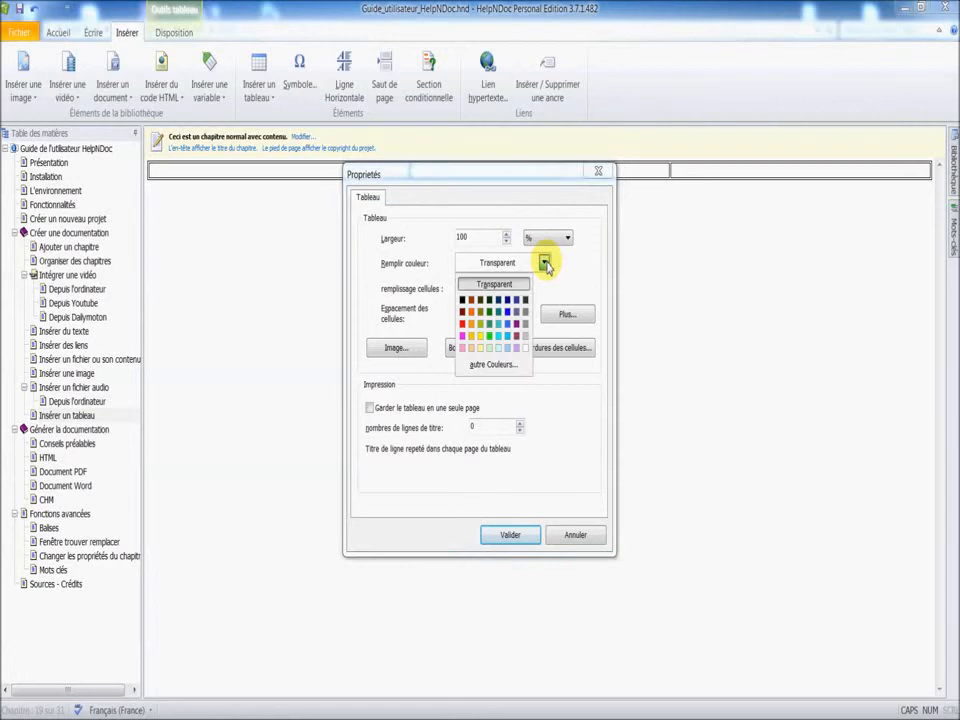
{"action": "left_click", "coordinate": [570, 283]}
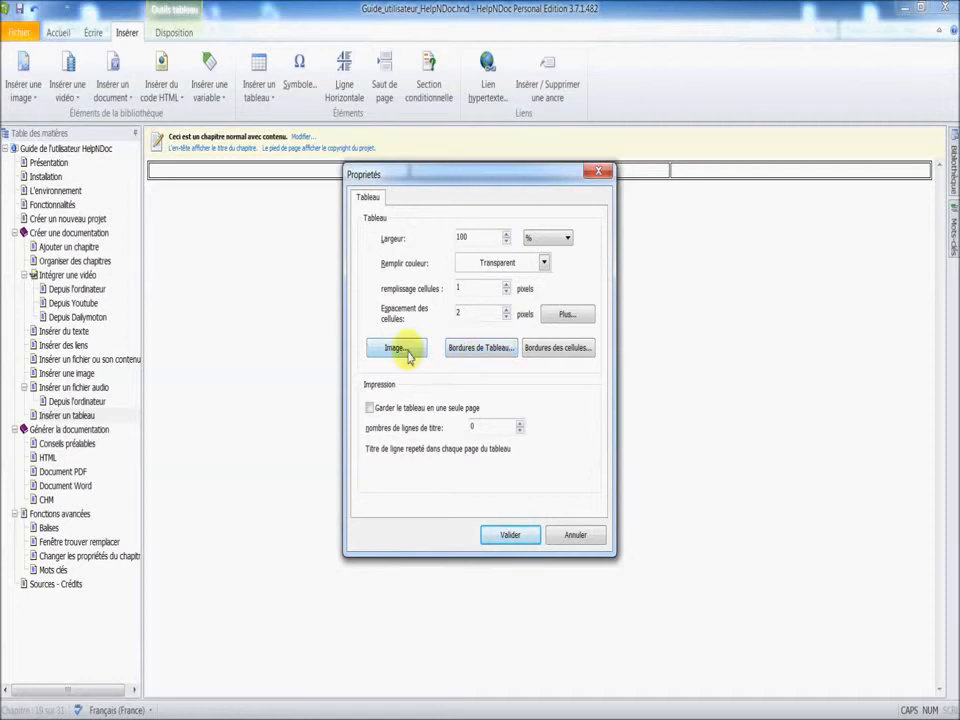
{"action": "left_click", "coordinate": [483, 349]}
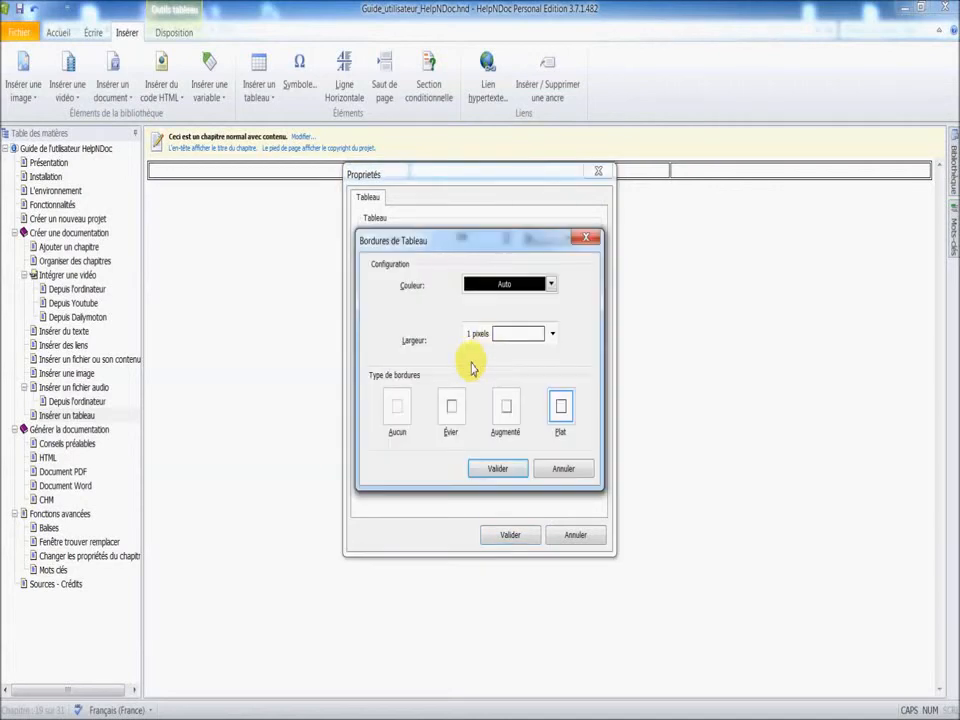
{"action": "left_click", "coordinate": [399, 414]}
{"action": "left_click", "coordinate": [519, 470]}
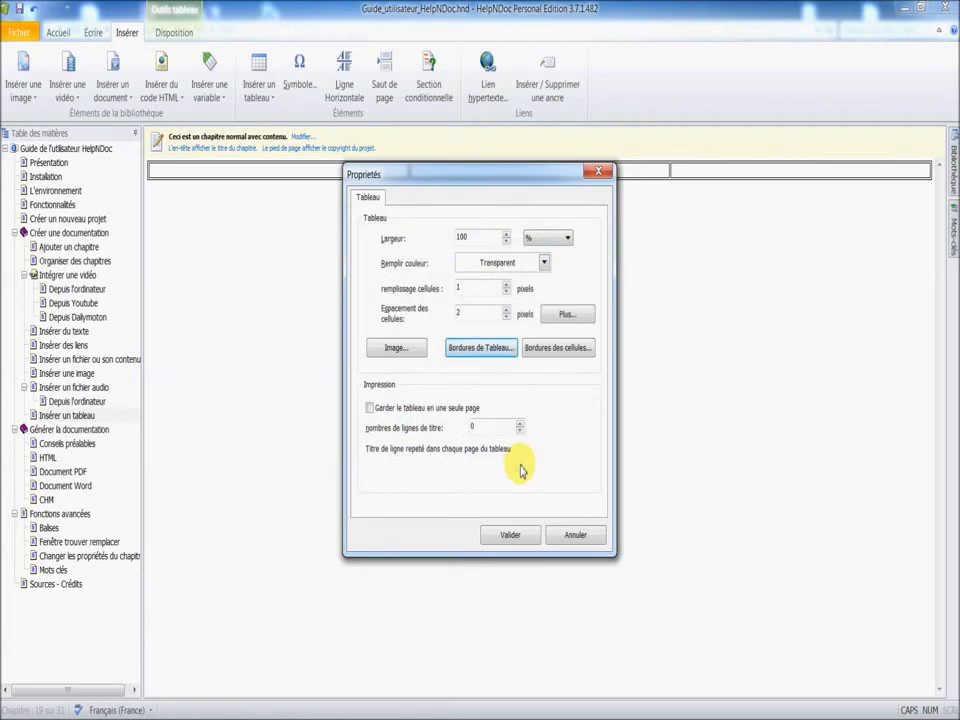
Set the default cell border type to Aucun and apply the table properties.
{"action": "left_click", "coordinate": [543, 349]}
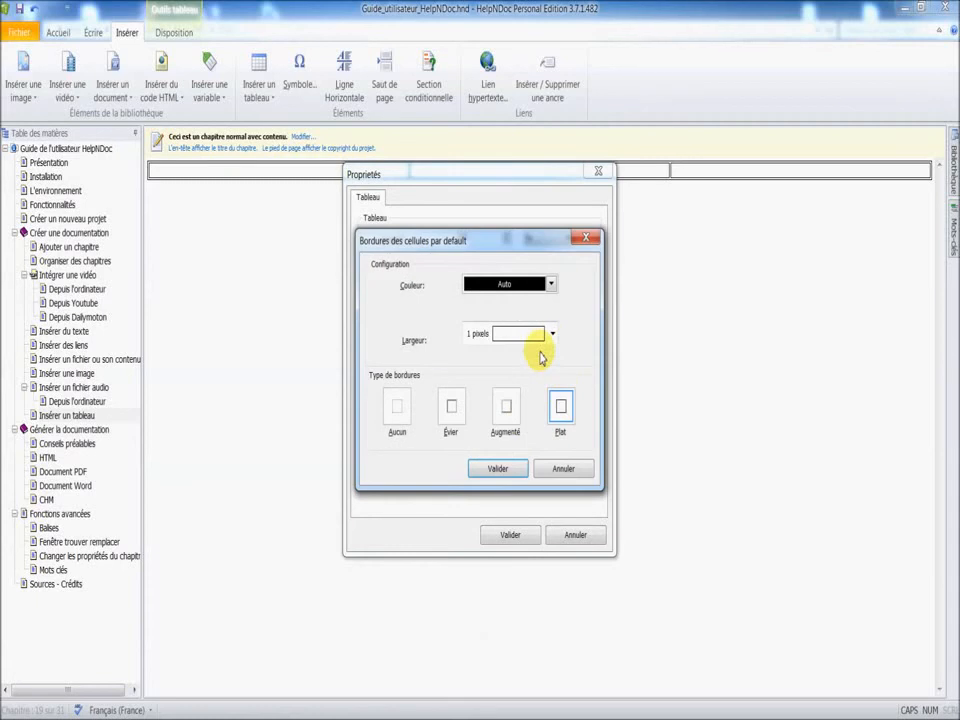
{"action": "left_click", "coordinate": [401, 410]}
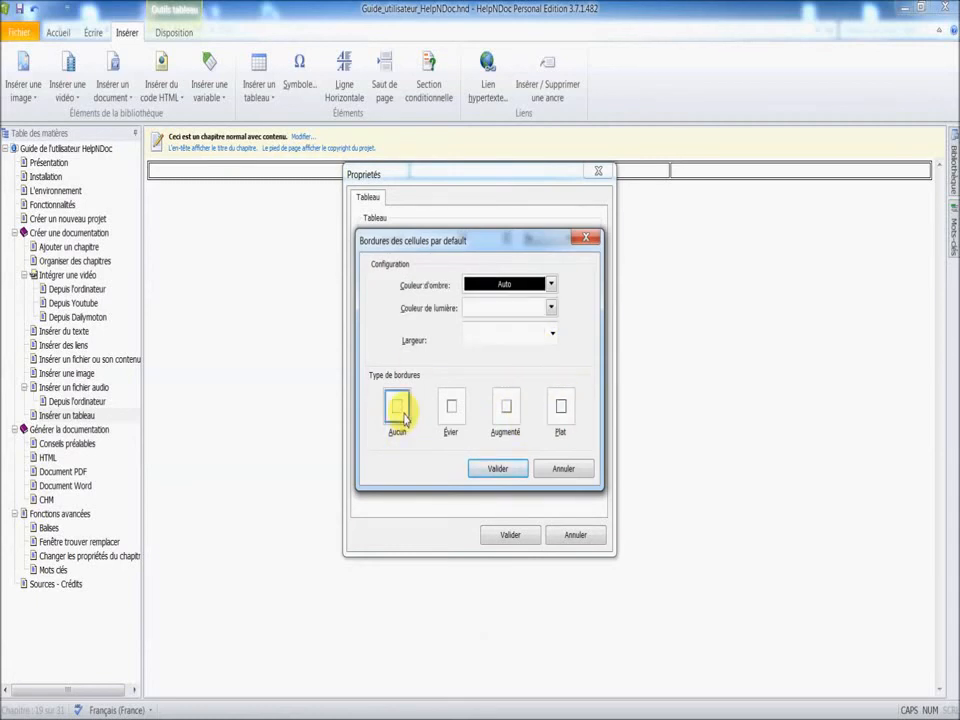
{"action": "left_click", "coordinate": [500, 469]}
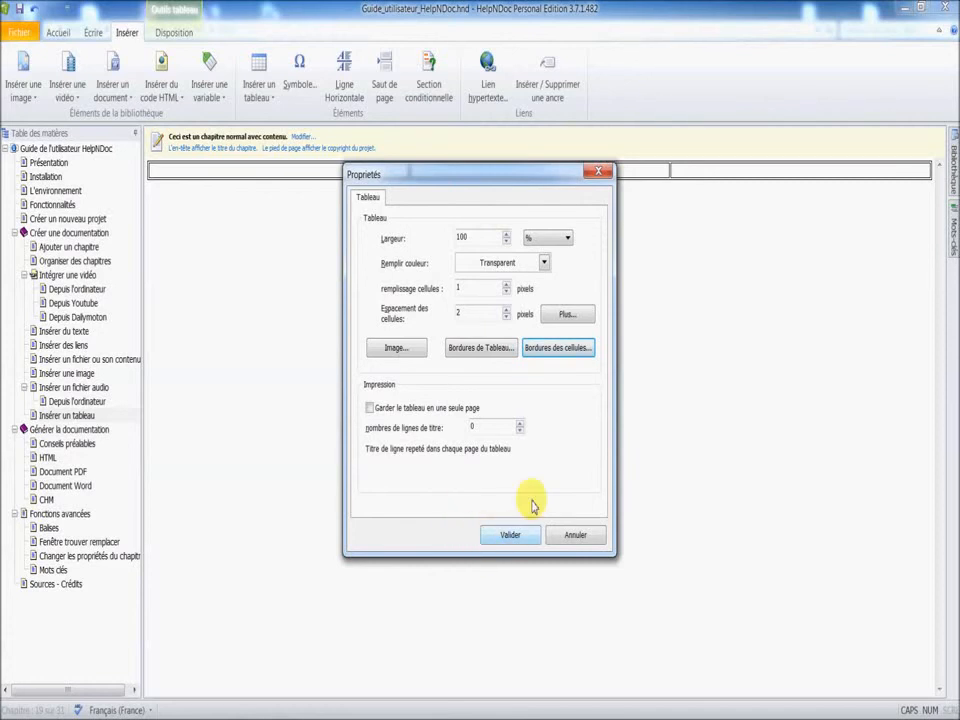
{"action": "left_click", "coordinate": [518, 538]}
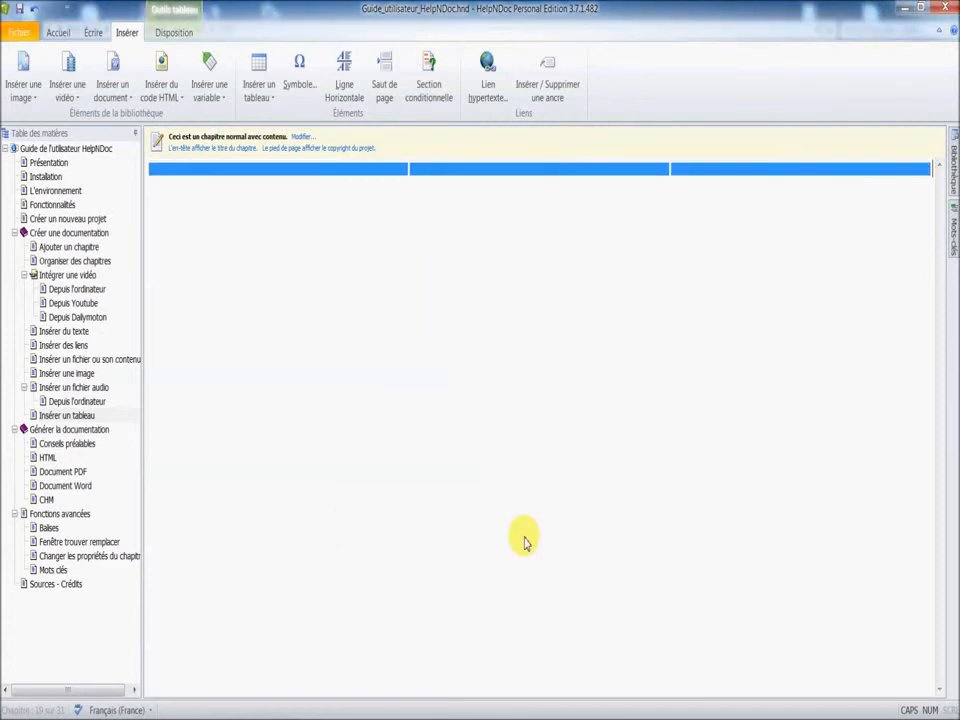
{"action": "left_click", "coordinate": [524, 541]}
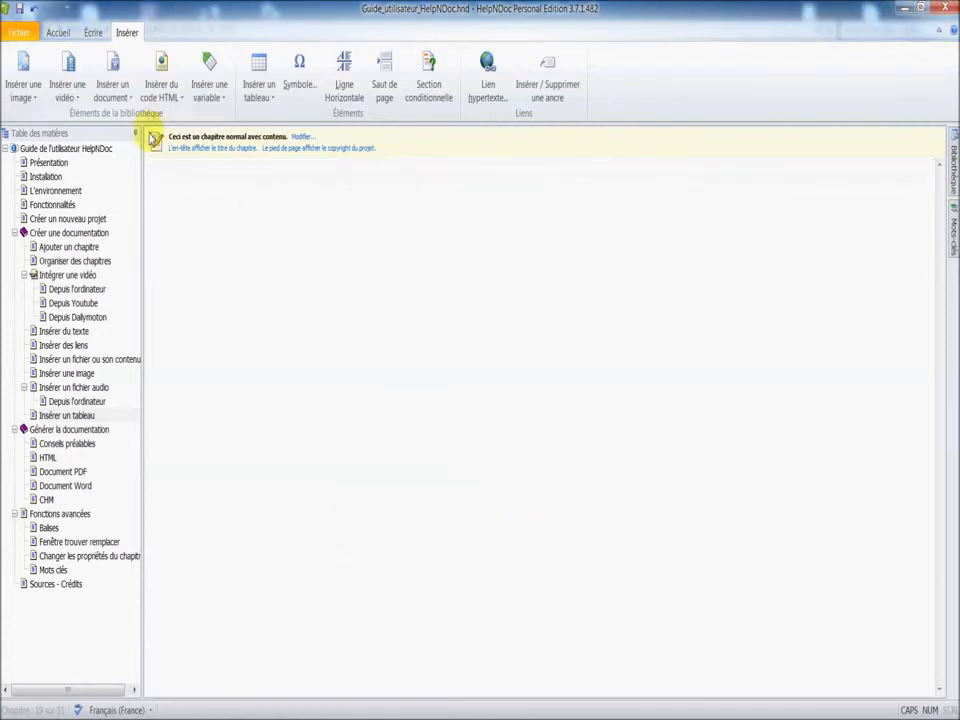
Place the LogoHnD image from the library in the table's first cell.
{"action": "left_click", "coordinate": [168, 171]}
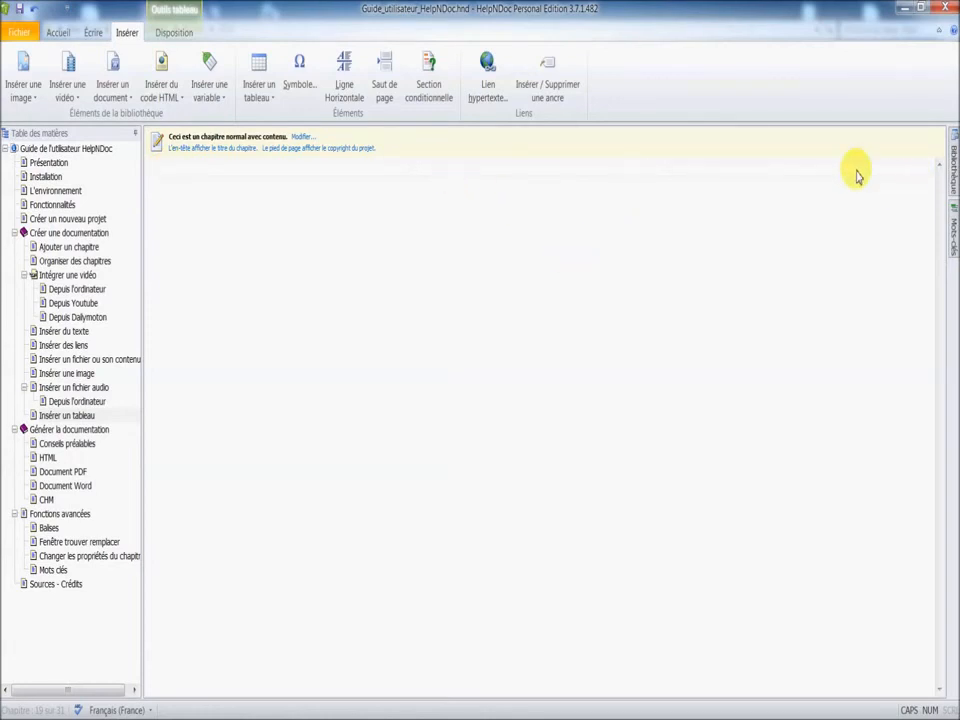
{"action": "left_click", "coordinate": [954, 172]}
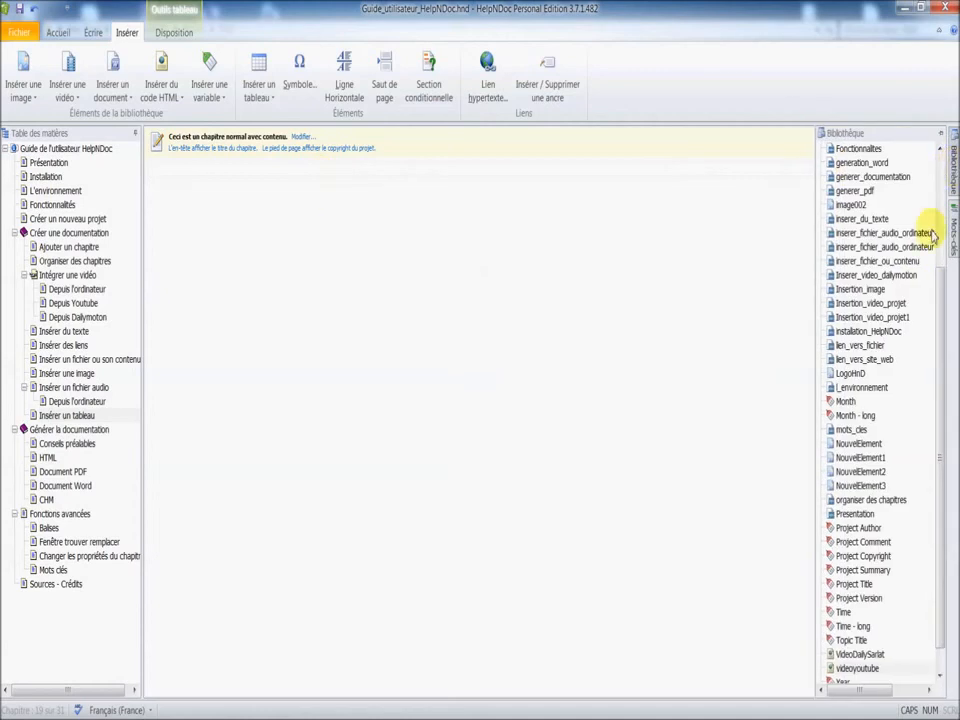
{"action": "left_click", "coordinate": [852, 374]}
{"action": "left_click_drag", "start_coordinate": [852, 374], "coordinate": [222, 180]}
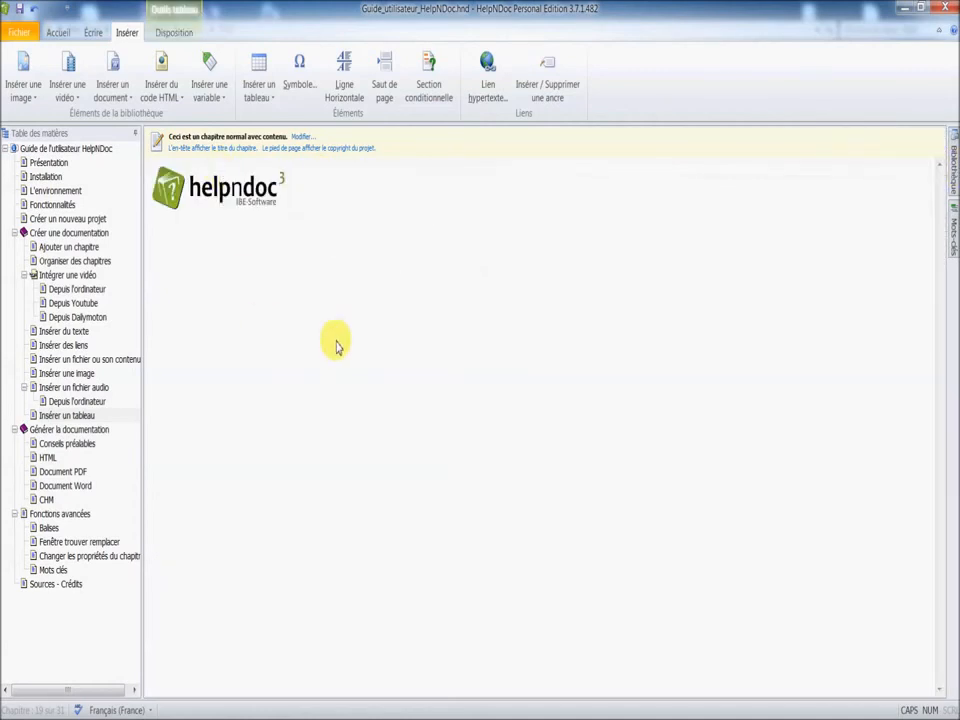
Narrow the first column to just beyond the logo and paste the copied "Les tableaux sont utilisés..." paragraph into the middle cell.
{"action": "left_click", "coordinate": [549, 210]}
{"action": "left_click_drag", "start_coordinate": [504, 189], "coordinate": [320, 184]}
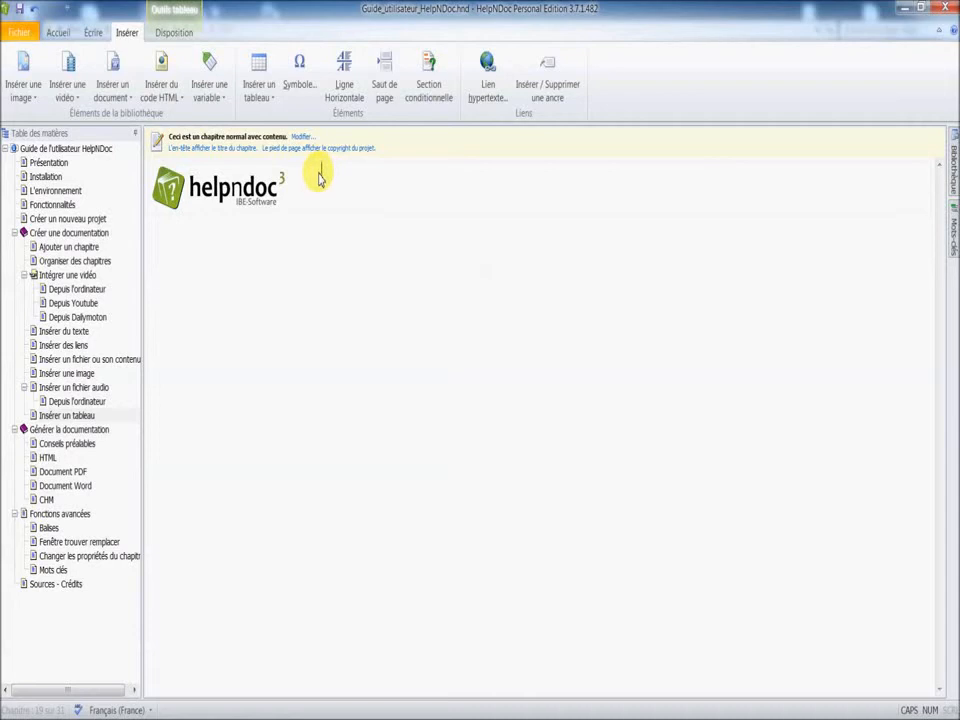
{"action": "right_click", "coordinate": [365, 182]}
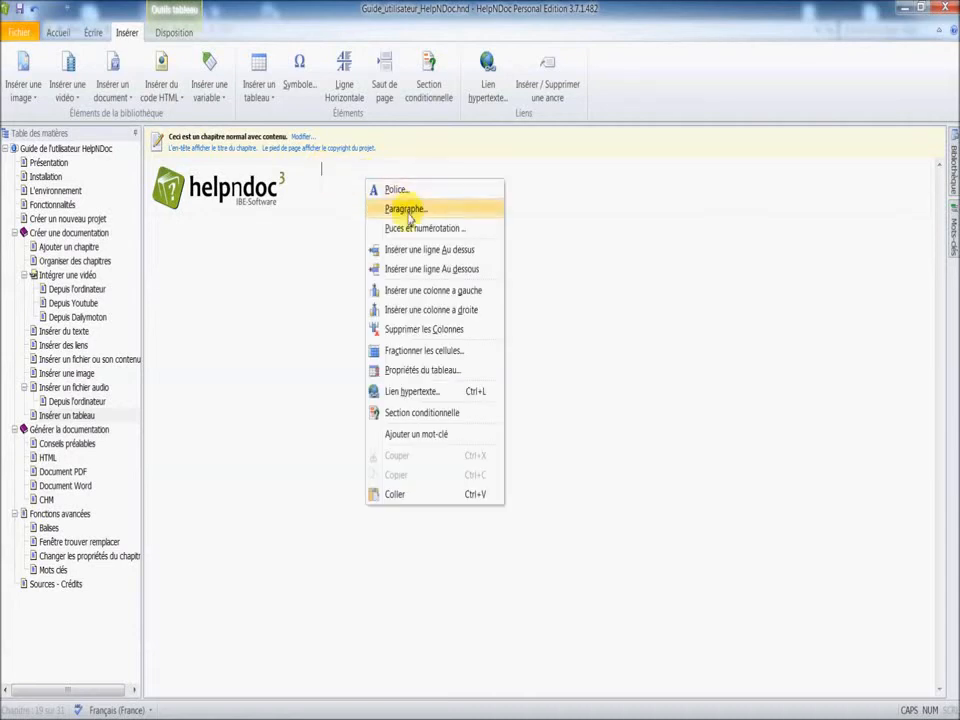
{"action": "left_click", "coordinate": [429, 494]}
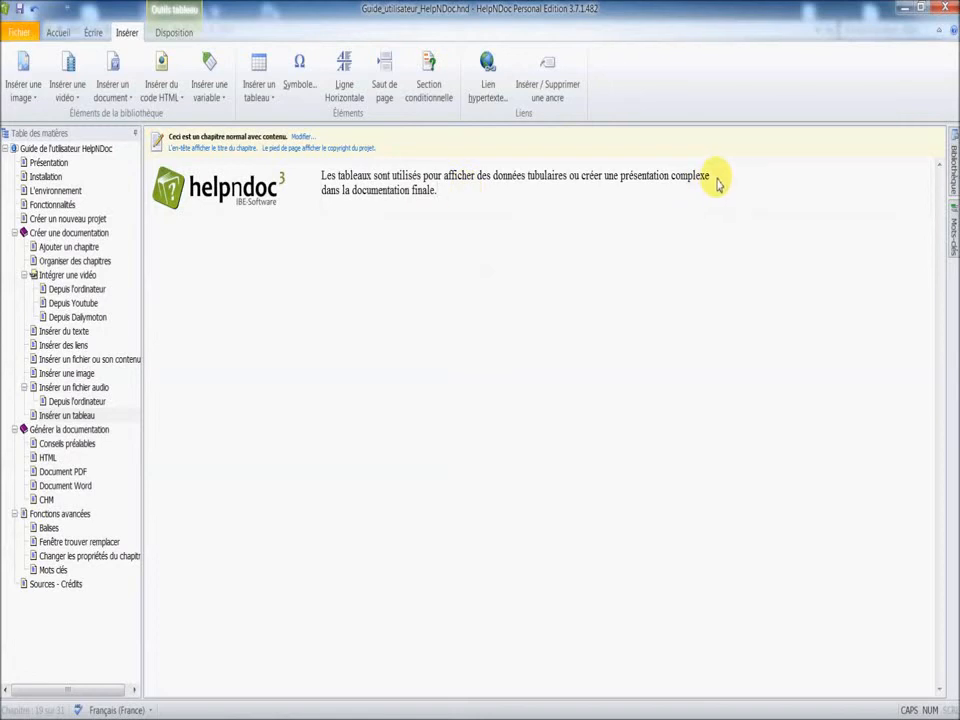
Narrow the middle column and justify its paragraph text.
{"action": "left_click_drag", "start_coordinate": [718, 182], "coordinate": [321, 178]}
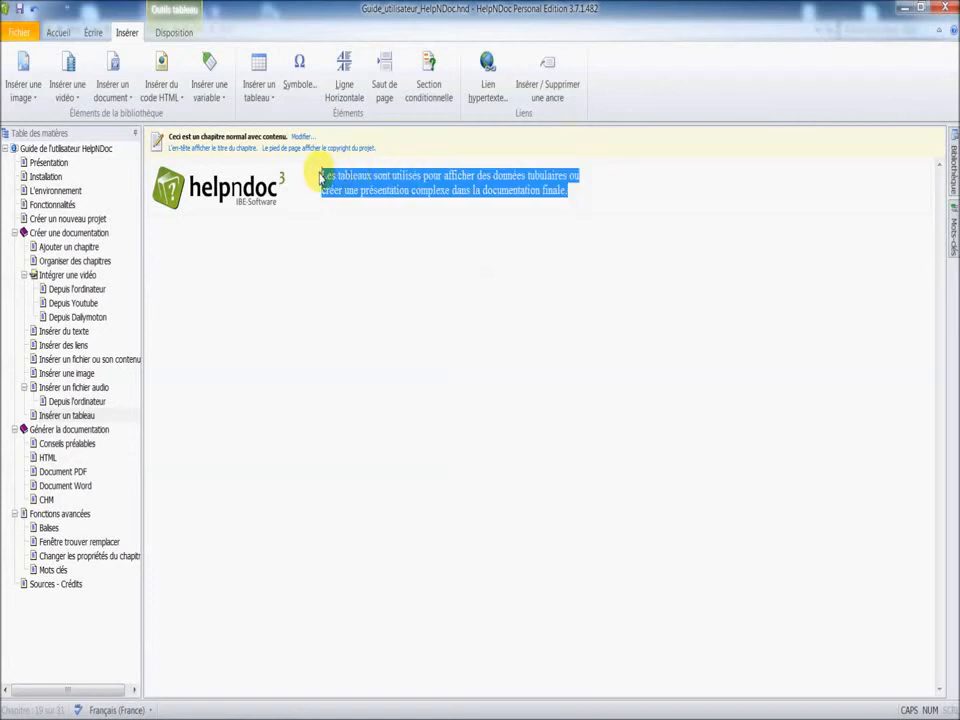
{"action": "left_click", "coordinate": [60, 36]}
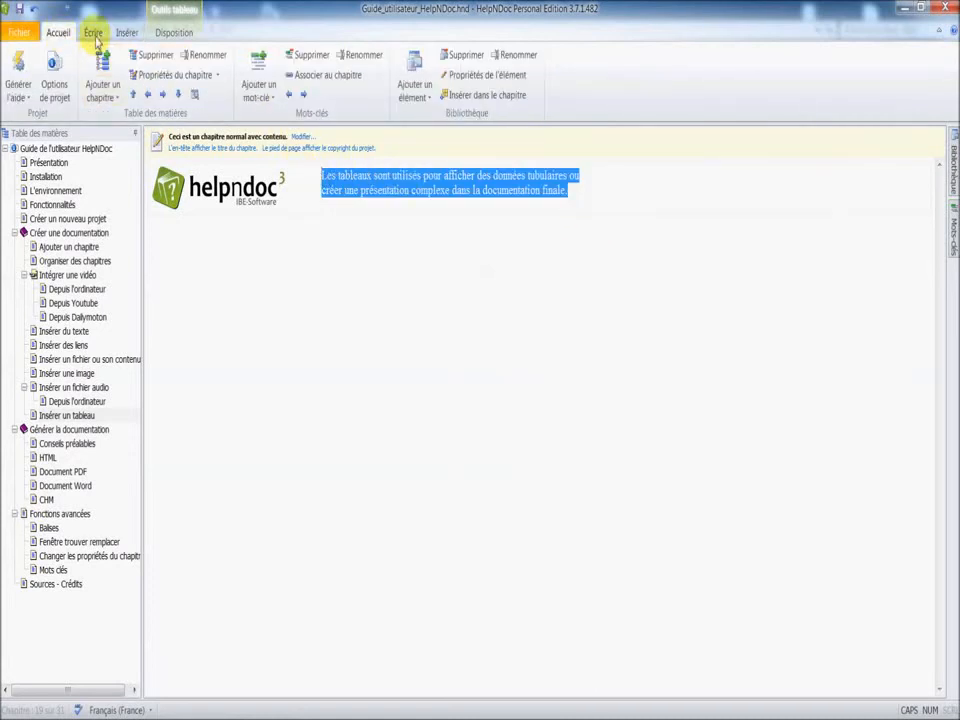
{"action": "left_click", "coordinate": [93, 33]}
{"action": "left_click", "coordinate": [278, 88]}
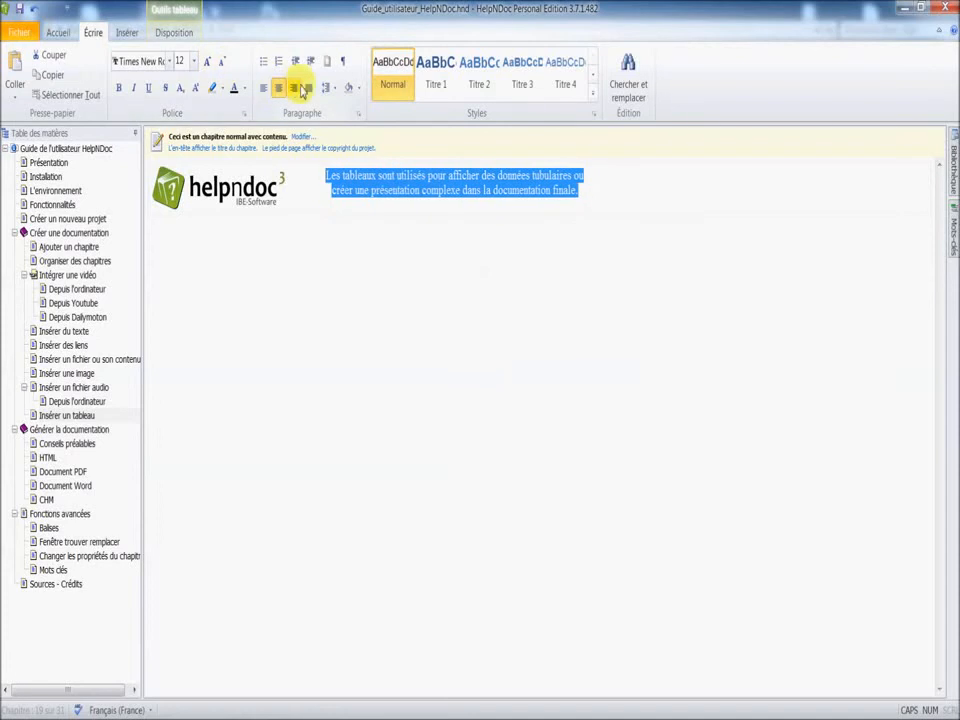
{"action": "left_click", "coordinate": [309, 87]}
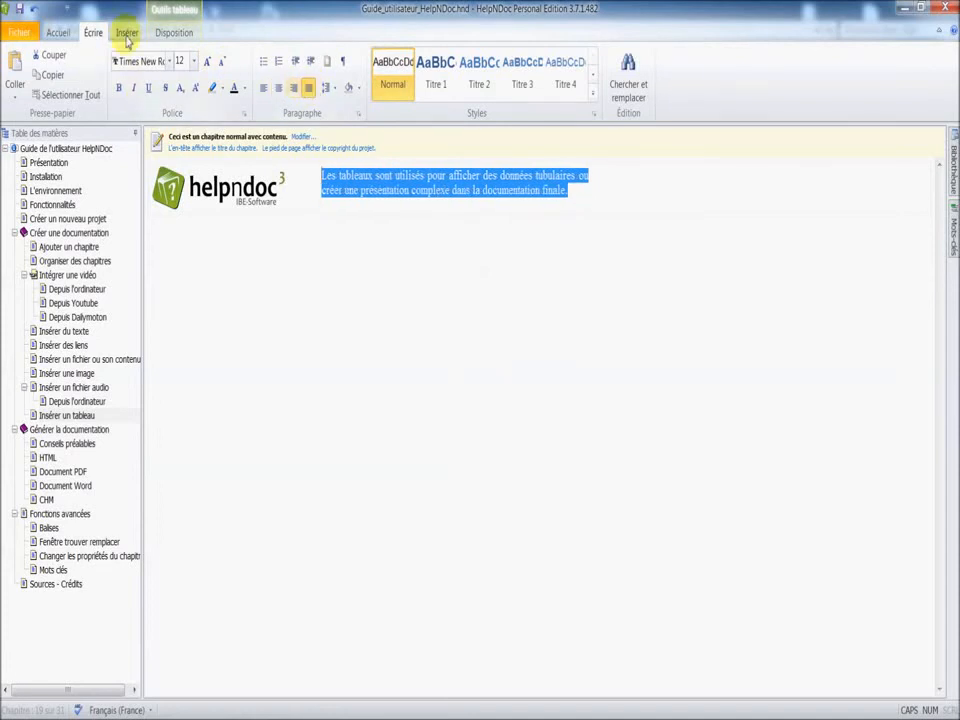
Place the NouvelElement image from the library in the table's third cell.
{"action": "left_click", "coordinate": [184, 34]}
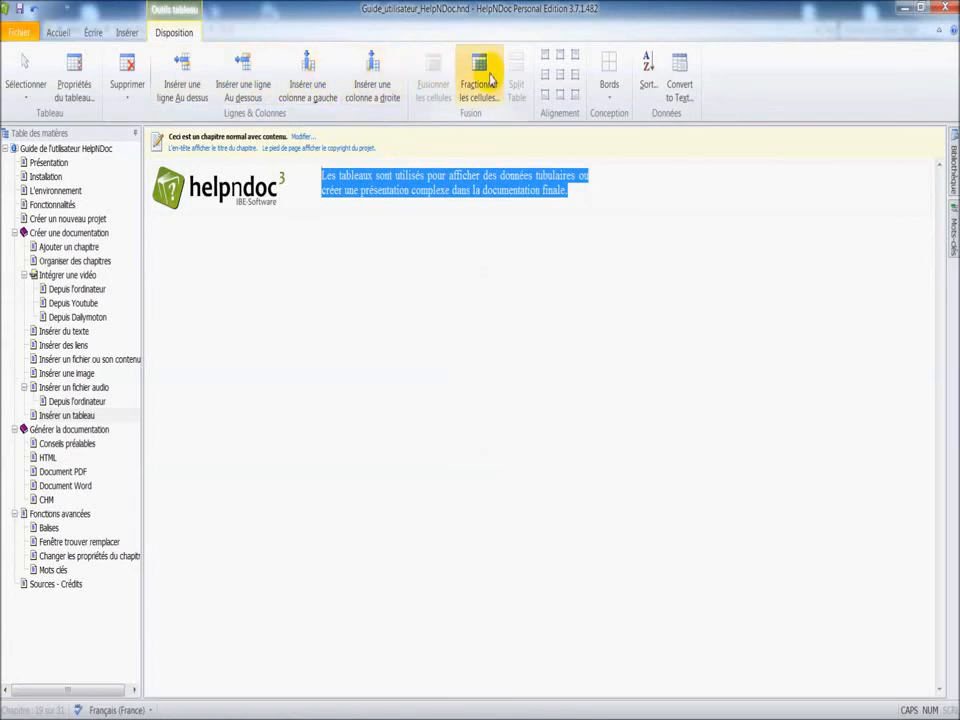
{"action": "left_click", "coordinate": [650, 203]}
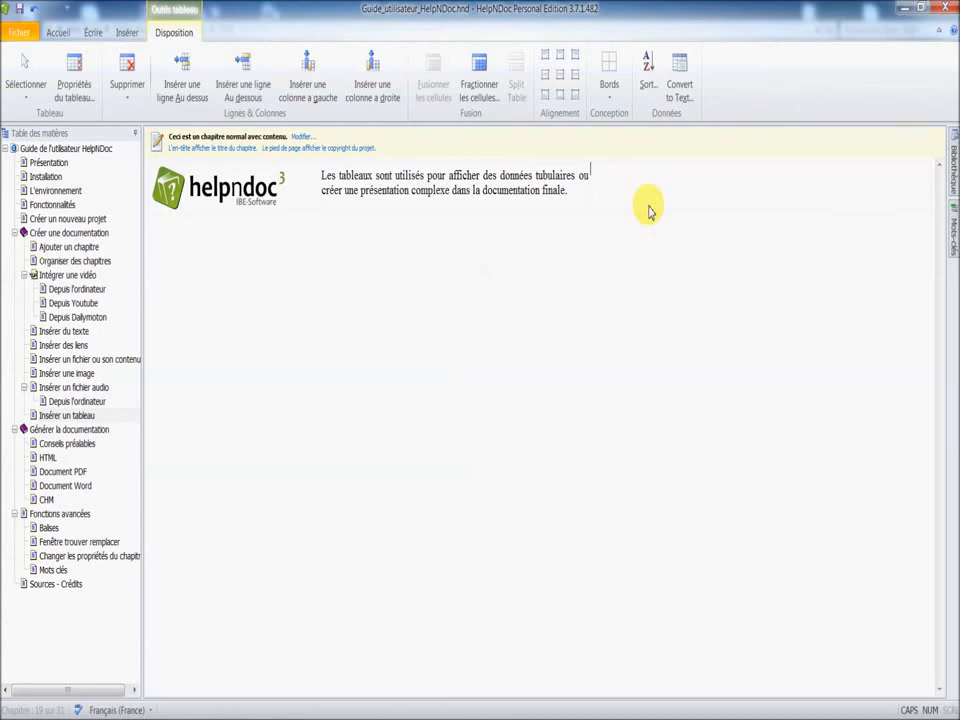
{"action": "mouse_move", "coordinate": [955, 174]}
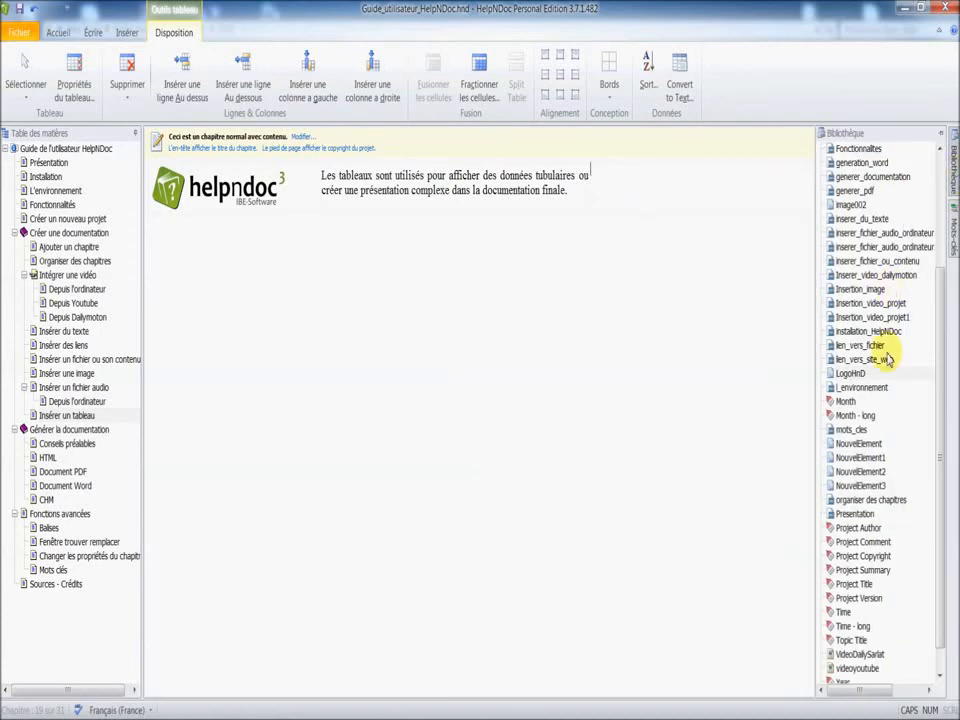
{"action": "left_click_drag", "start_coordinate": [860, 443], "coordinate": [664, 192]}
{"action": "left_click", "coordinate": [610, 342]}
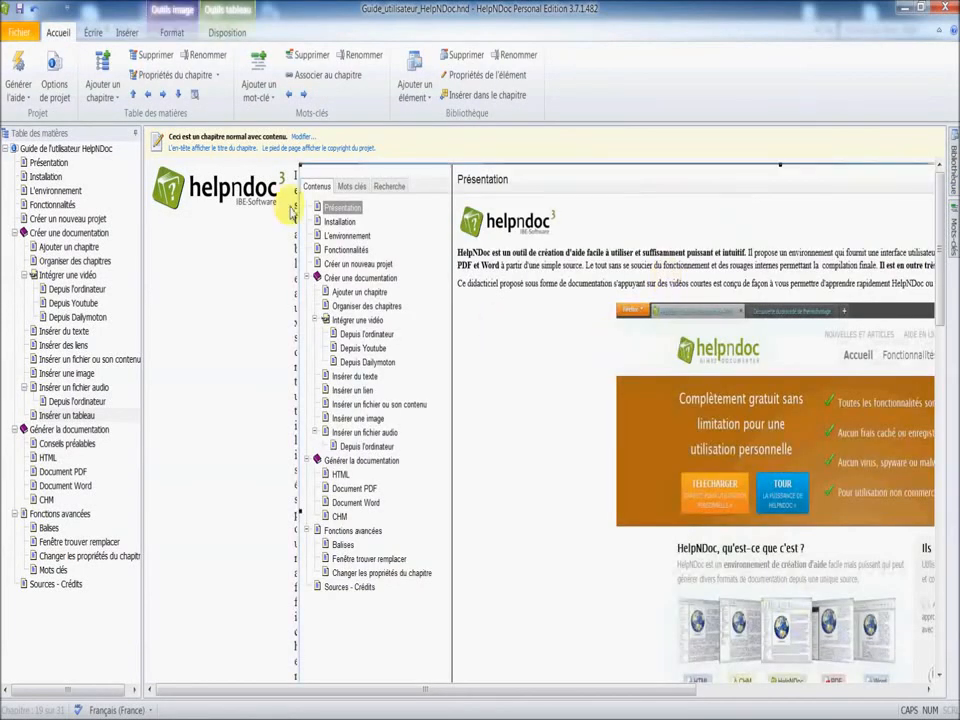
Scale the NouvelElement image proportionally so that it nearly fills the width of the third column.
{"action": "left_click_drag", "start_coordinate": [343, 207], "coordinate": [898, 599]}
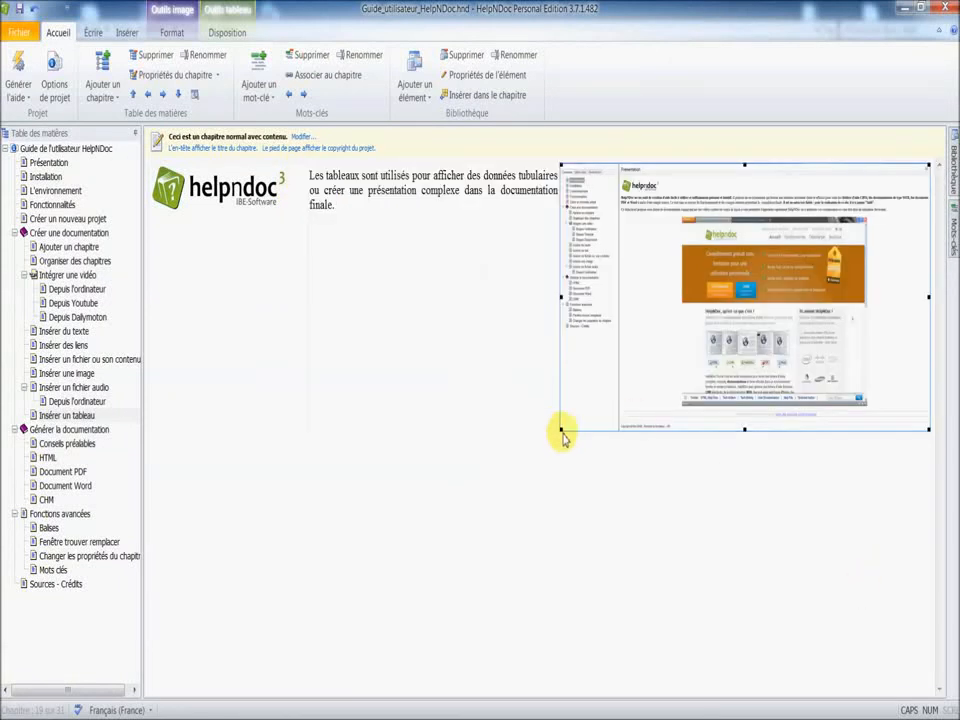
{"action": "left_click_drag", "start_coordinate": [821, 229], "coordinate": [847, 217]}
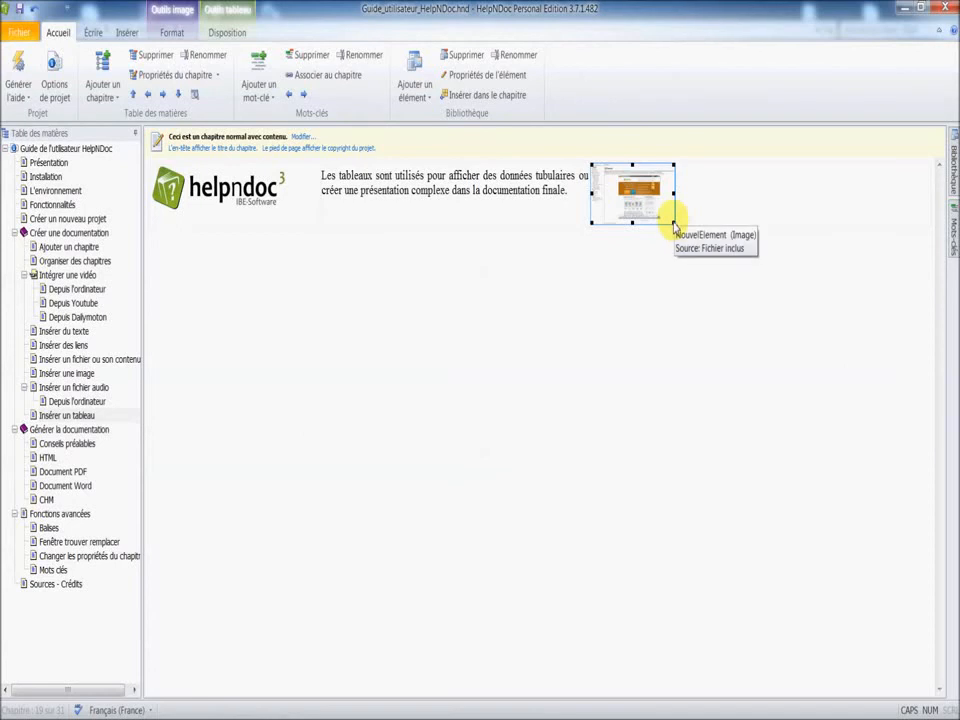
{"action": "left_click_drag", "start_coordinate": [674, 224], "coordinate": [913, 222]}
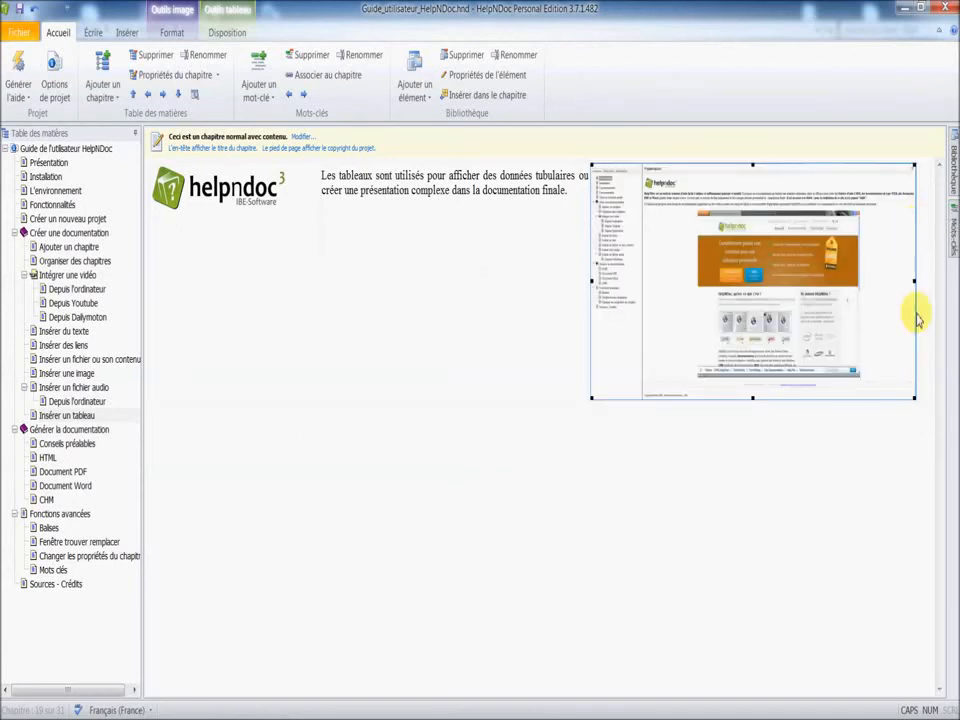
Stretch the NouvelElement image to the full width of the third column and flatten it to roughly the paragraph's height.
{"action": "left_click_drag", "start_coordinate": [918, 284], "coordinate": [928, 286]}
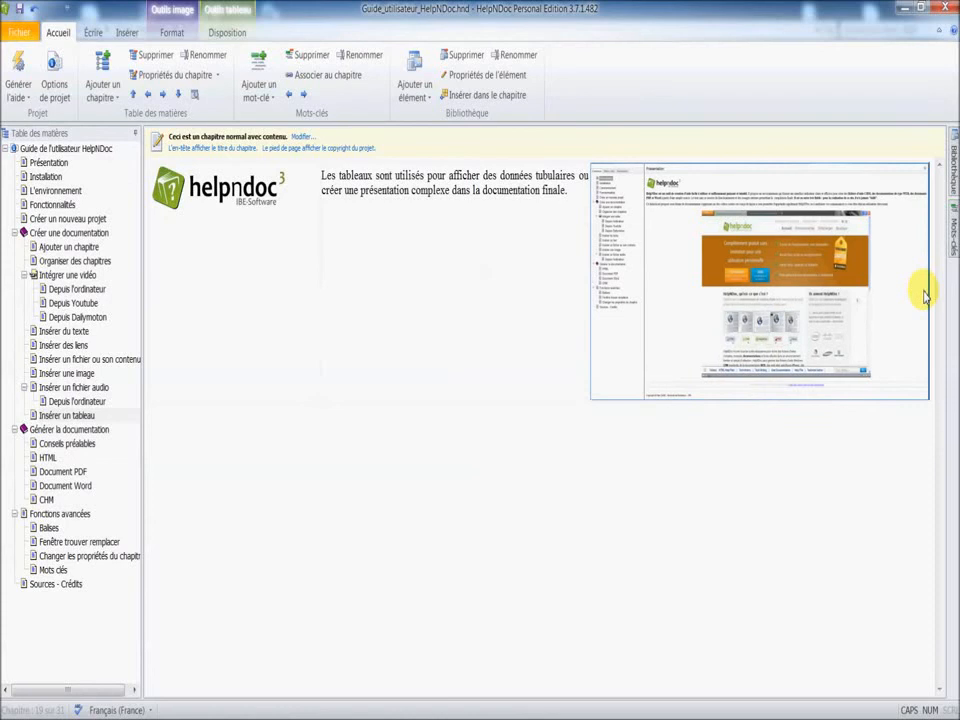
{"action": "left_click_drag", "start_coordinate": [760, 402], "coordinate": [758, 200]}
Insert a horizontal line on the empty line directly below the table.
{"action": "left_click", "coordinate": [760, 398]}
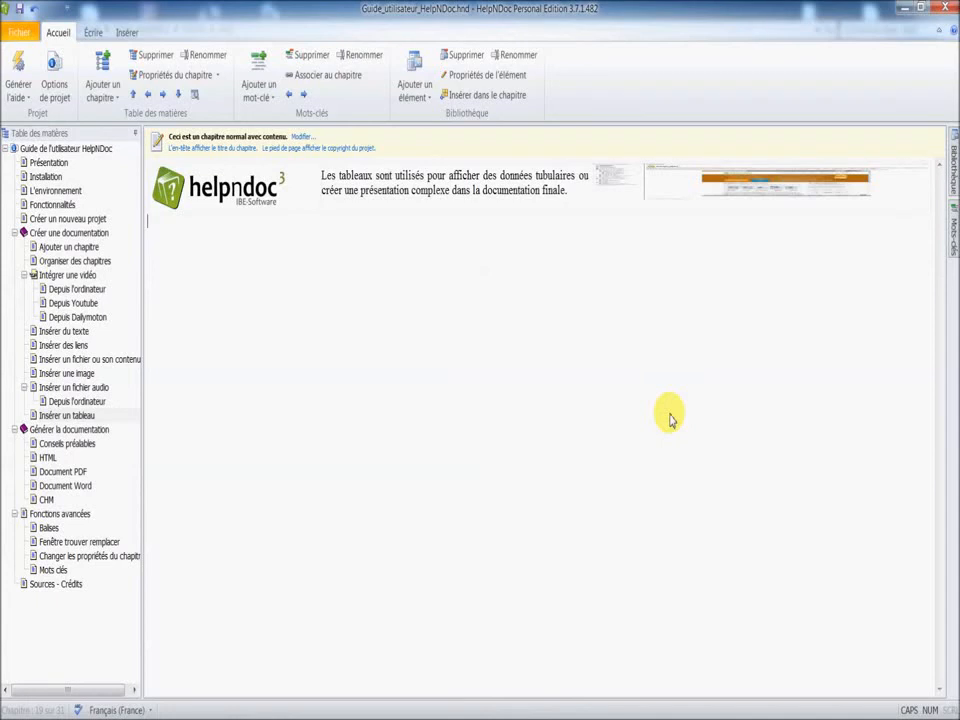
{"action": "left_click", "coordinate": [93, 33]}
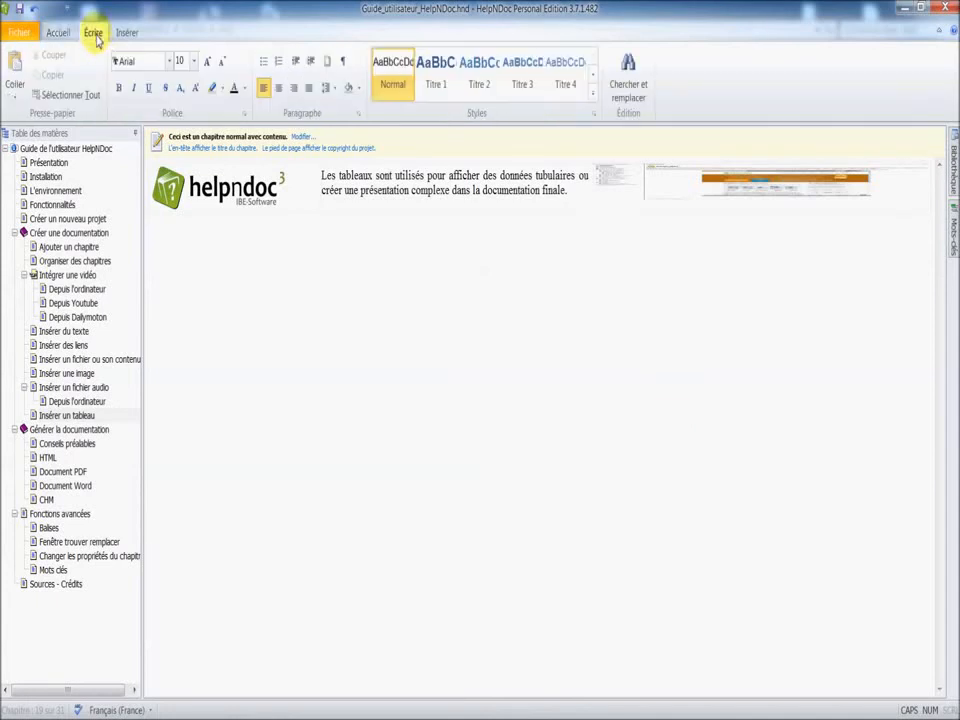
{"action": "left_click", "coordinate": [122, 33]}
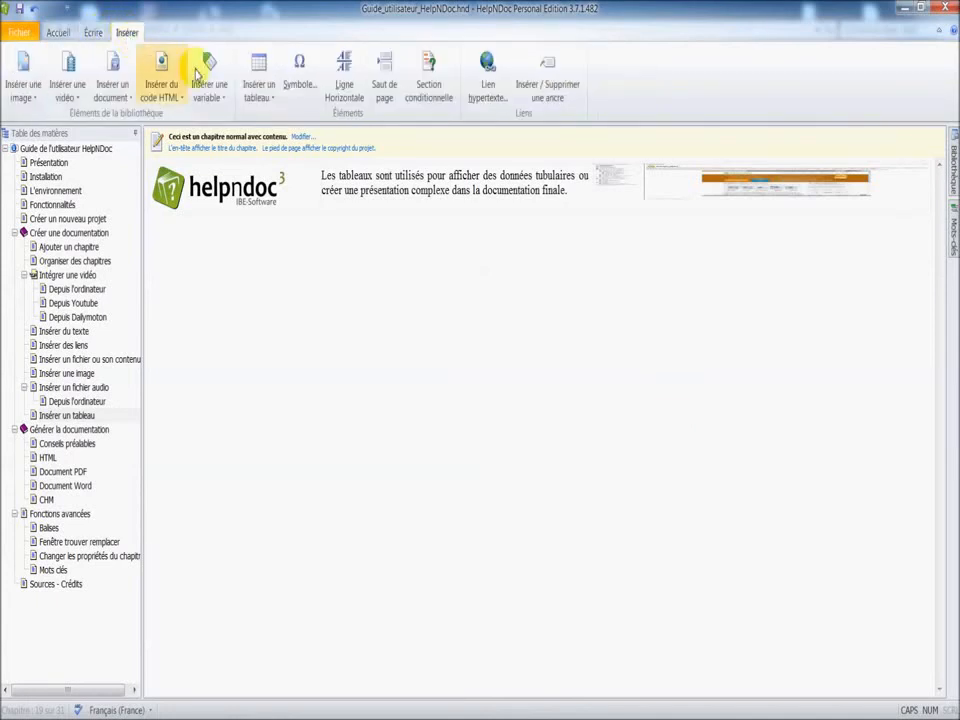
{"action": "left_click", "coordinate": [343, 88]}
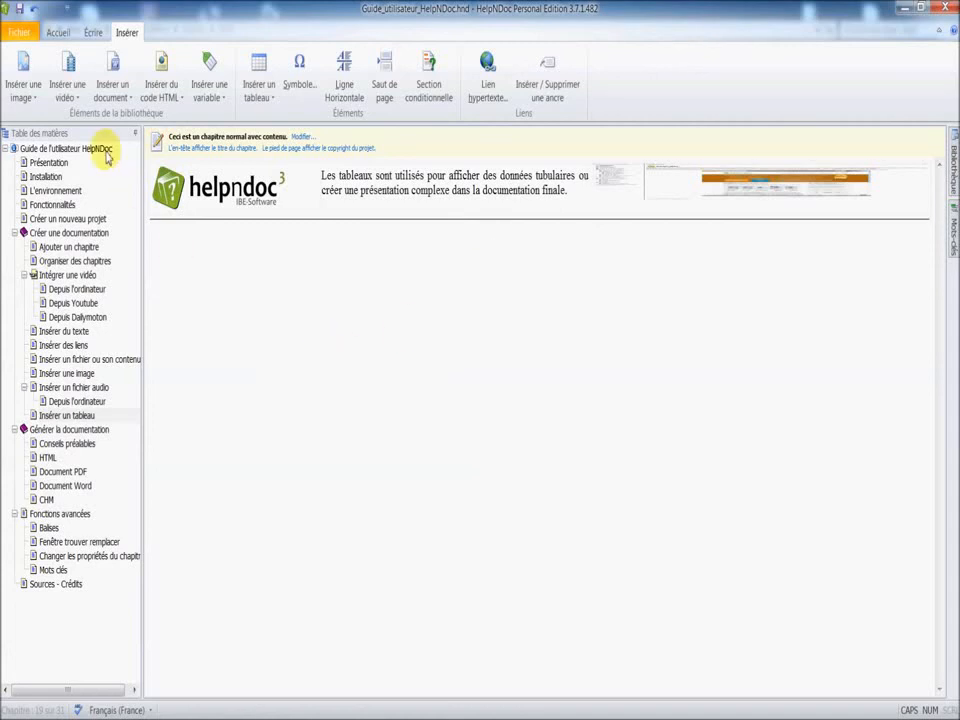
Generate the HTML documentation and view its "Insérer un tableau" page in Firefox.
{"action": "left_click", "coordinate": [20, 33]}
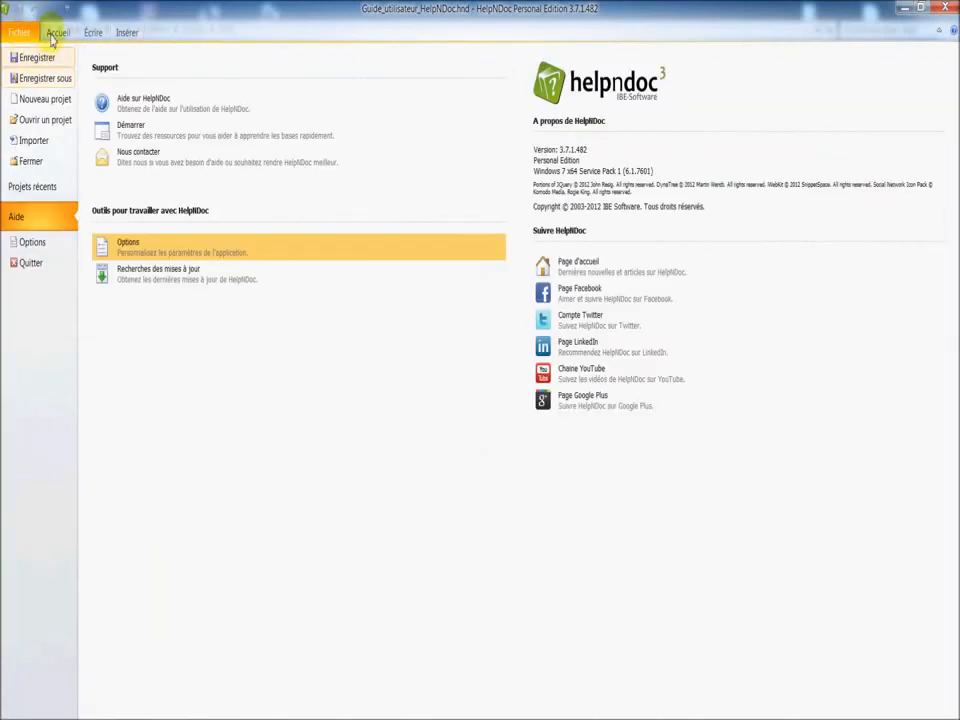
{"action": "left_click", "coordinate": [48, 33]}
{"action": "left_click", "coordinate": [27, 85]}
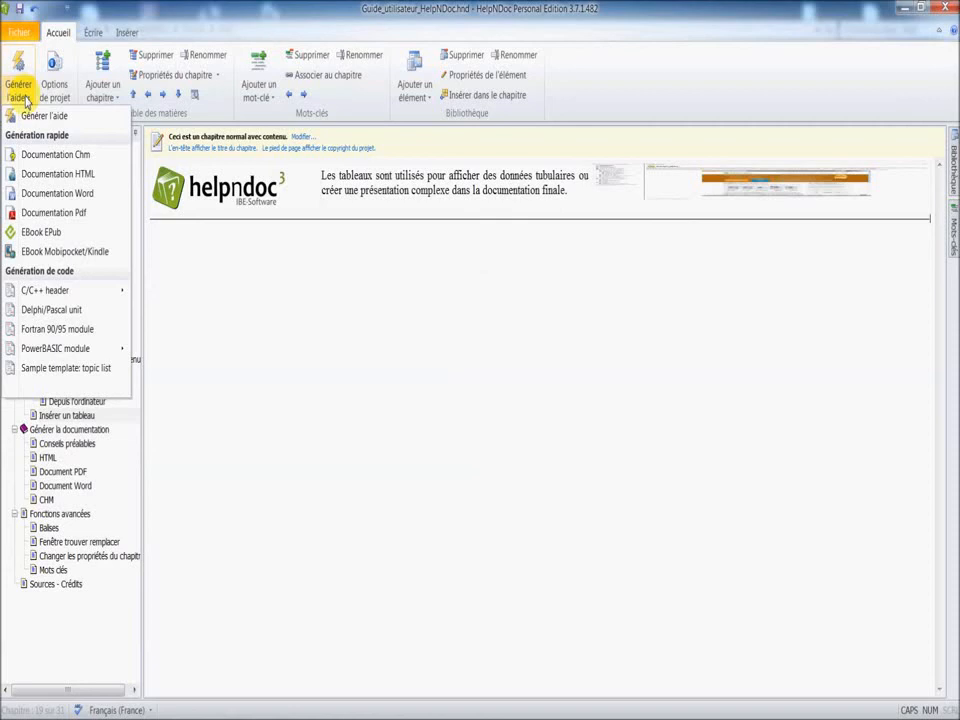
{"action": "left_click", "coordinate": [45, 171]}
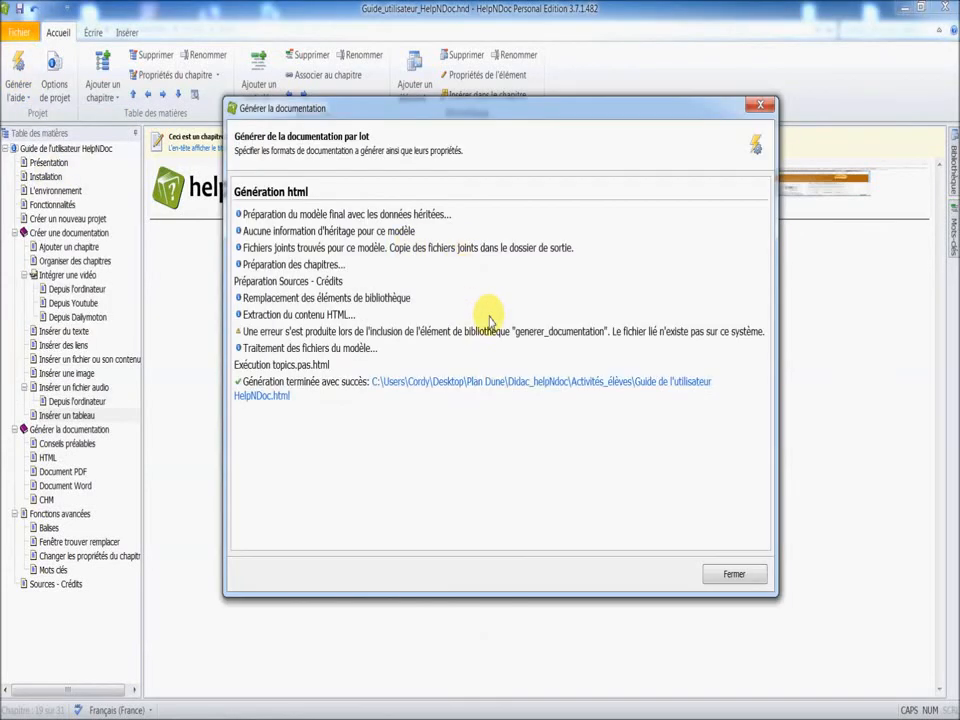
{"action": "left_click", "coordinate": [480, 318]}
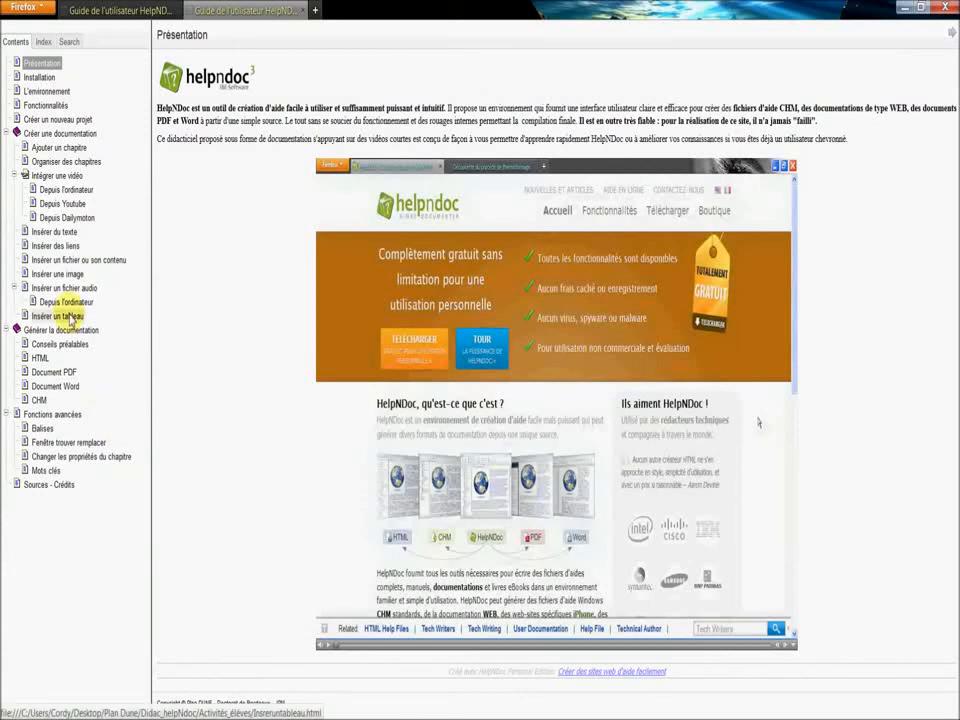
{"action": "left_click", "coordinate": [70, 317]}
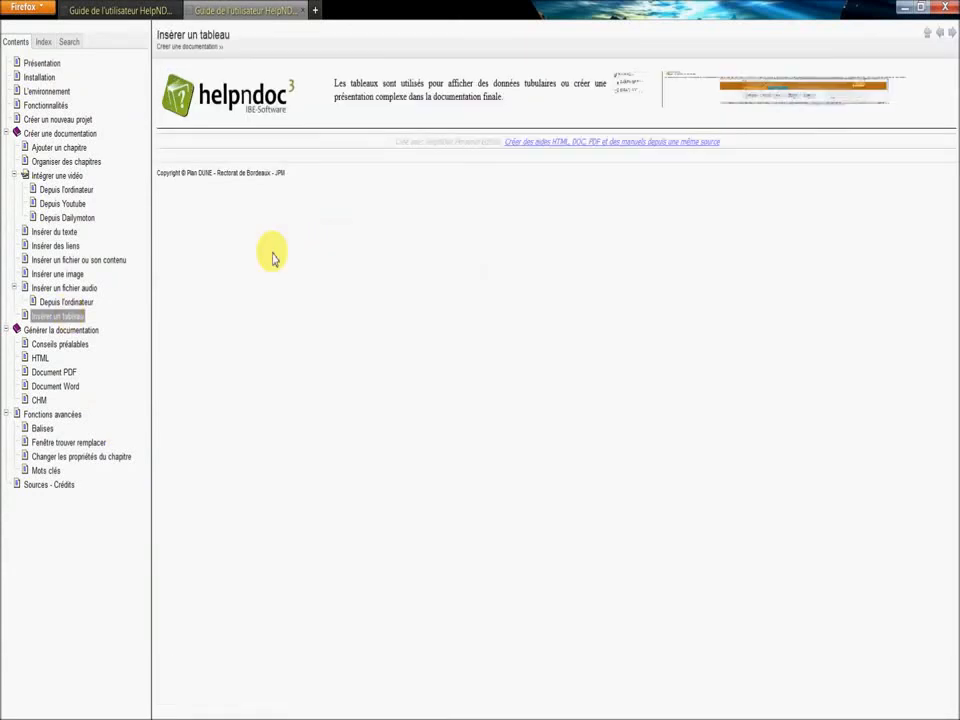